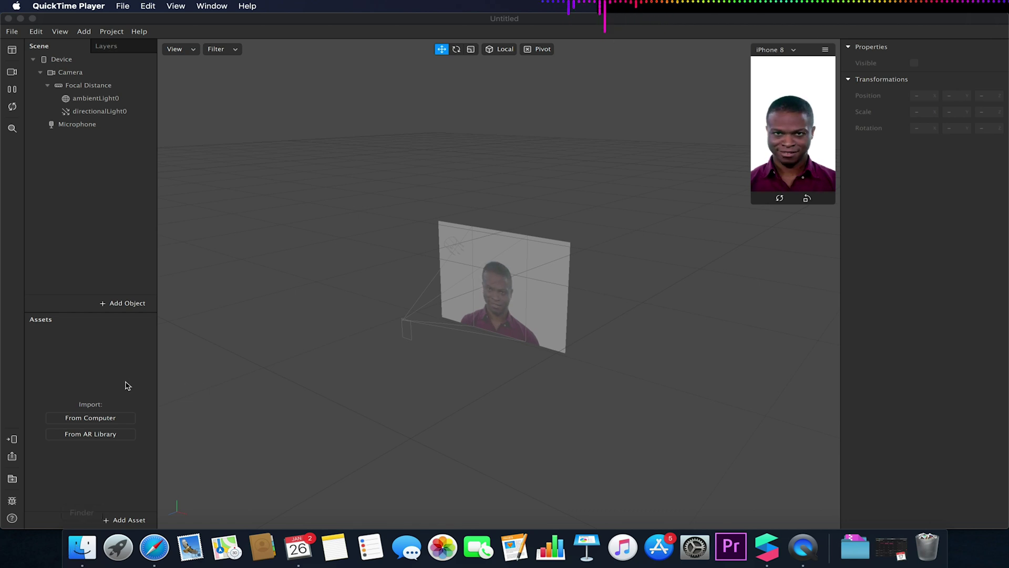
- Import sphere.fbx from Desktop > Sphere, adding the sphere mesh and DefaultMaterial to Assets
left_click(84, 419)
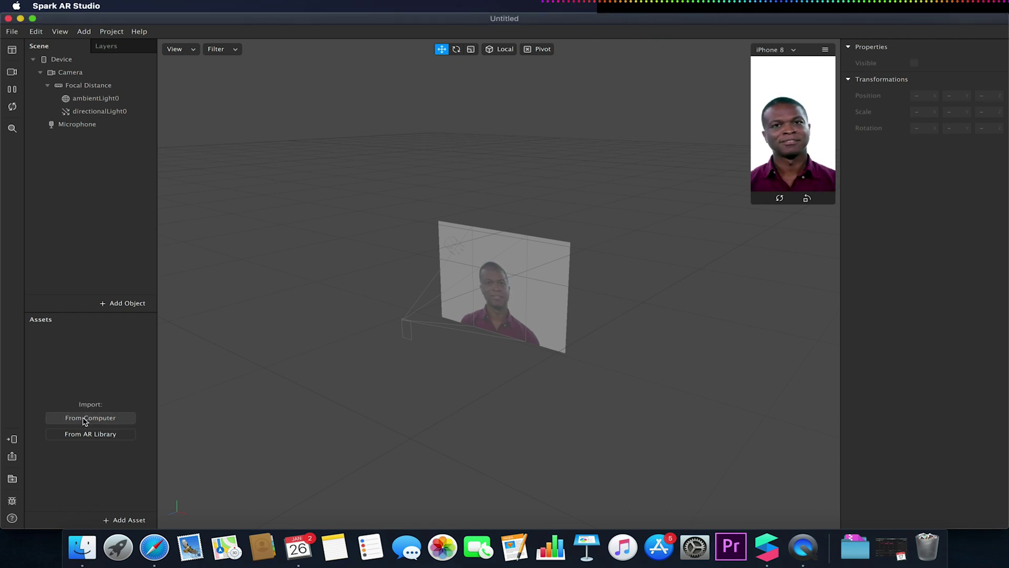
left_click(84, 419)
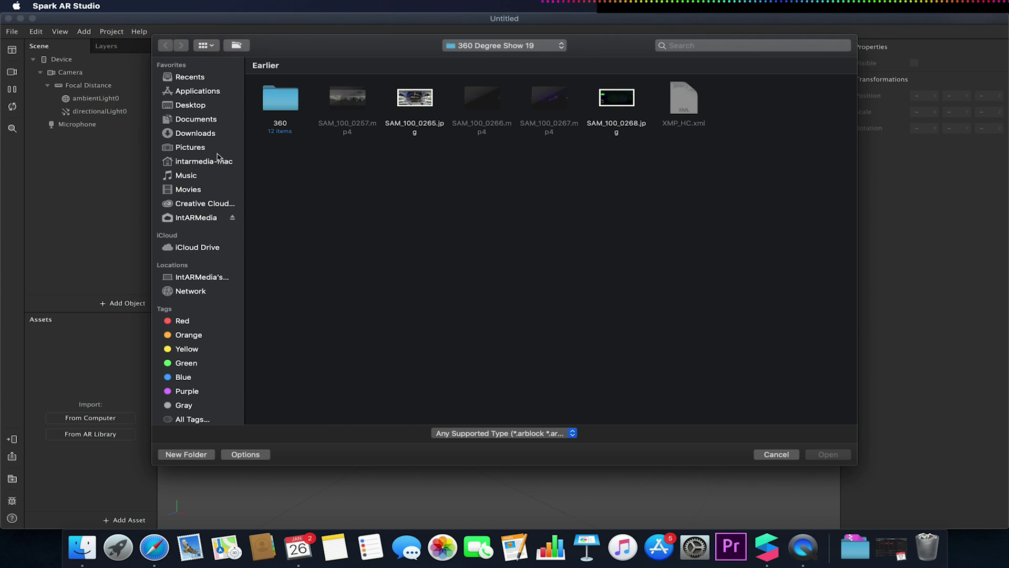
left_click(195, 108)
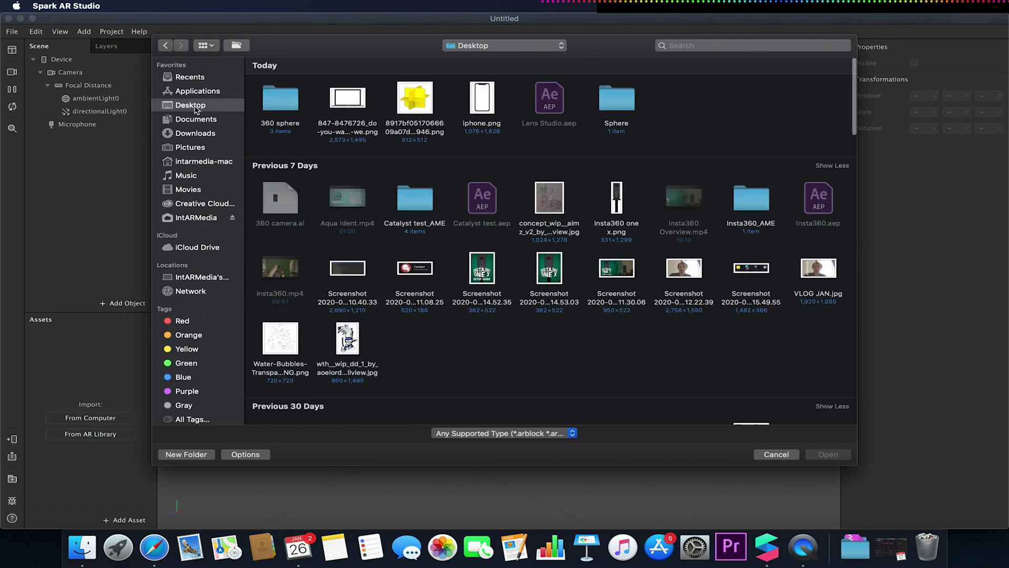
double_click(288, 101)
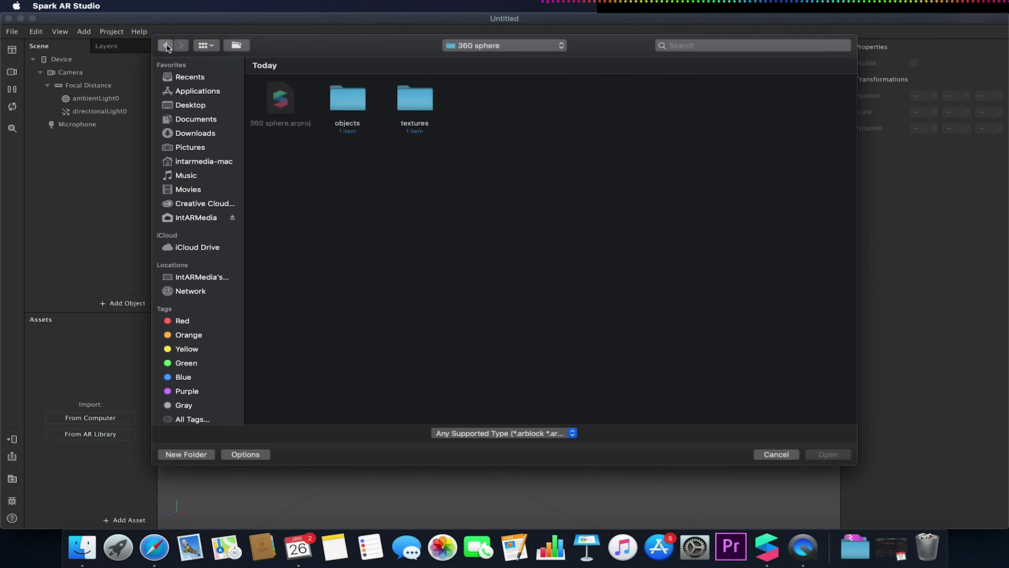
left_click(165, 45)
double_click(616, 100)
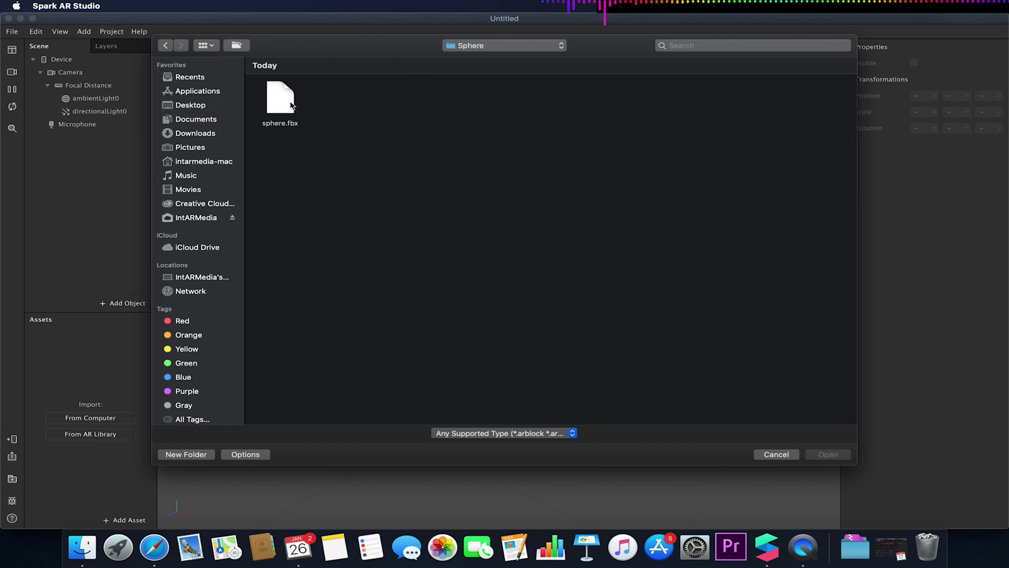
left_click(291, 105)
left_click(827, 455)
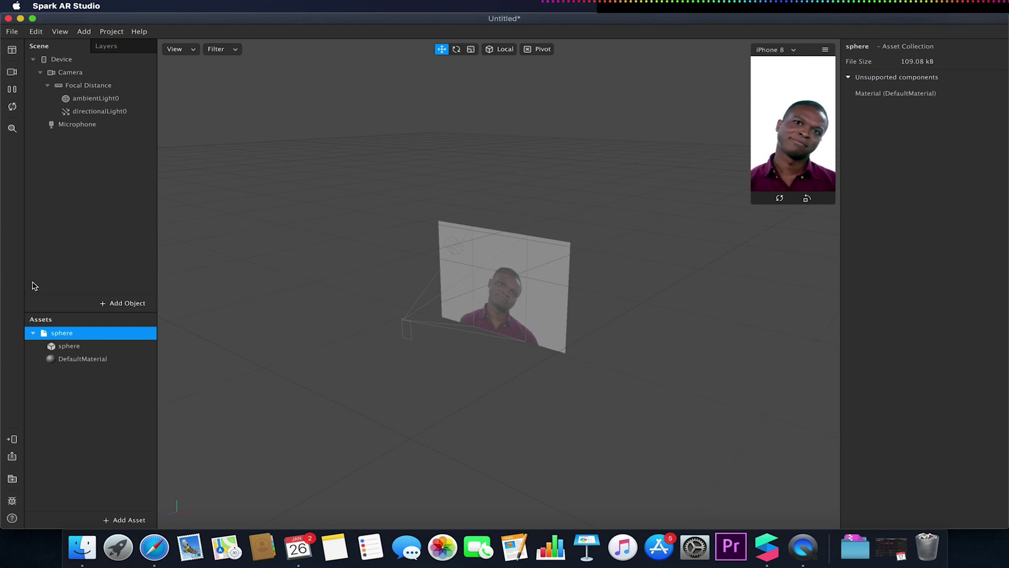
- Drag the sphere mesh from Assets into the Scene panel, placing it at 0,0,0
left_click_drag(62, 346, 82, 152)
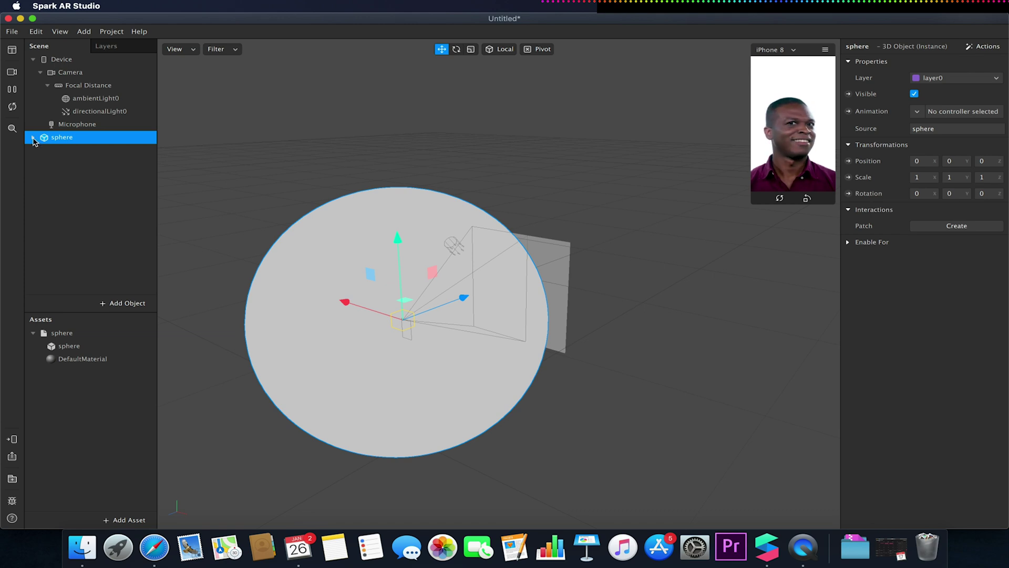
- Give DefaultMaterial the SAM_100_0265 texture and set its Cull Mode to Front
left_click(66, 361)
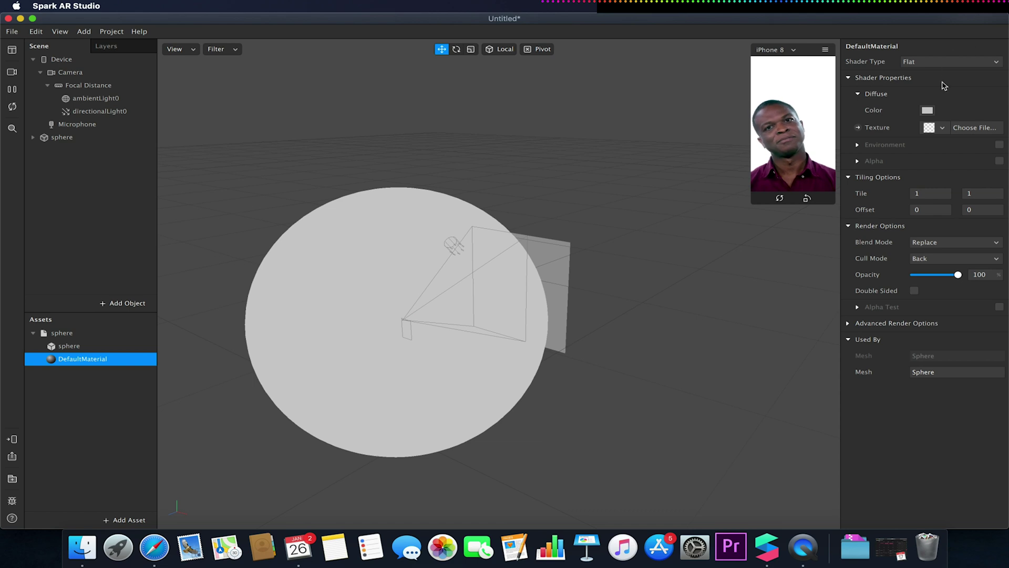
left_click(975, 127)
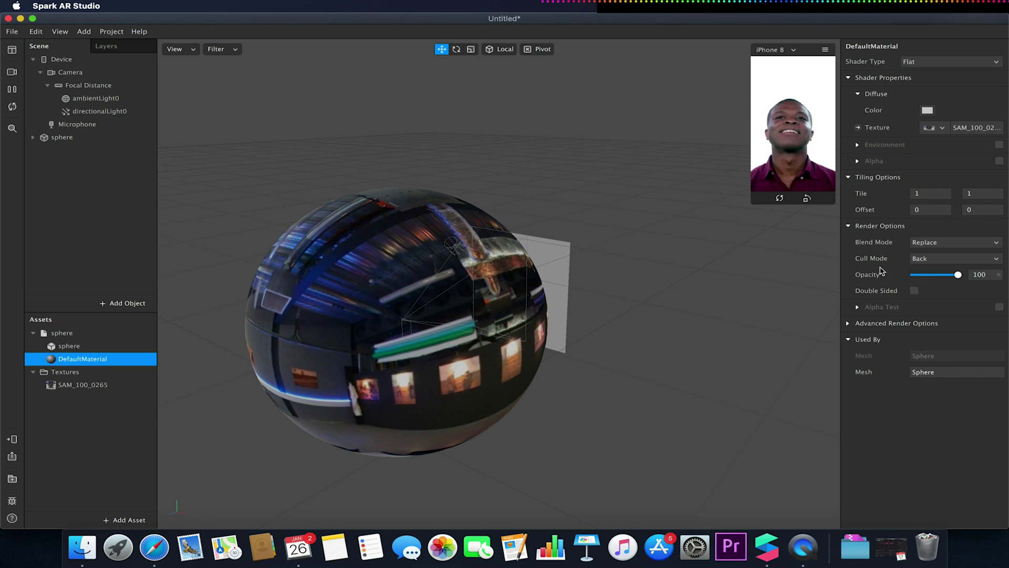
left_click(927, 259)
left_click(927, 274)
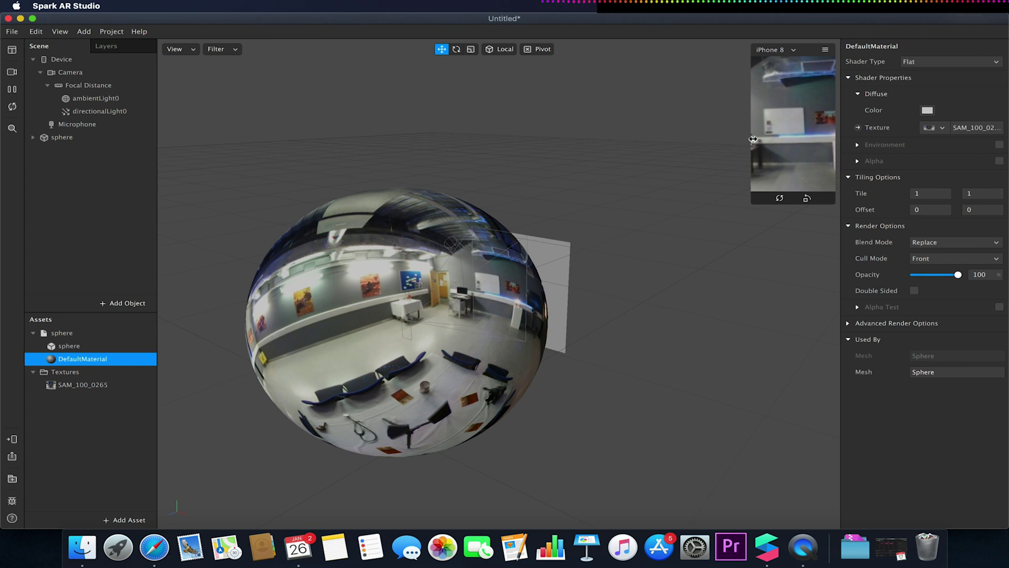
- Set the sphere object's Scale X, Y and Z to 1.6
left_click(73, 139)
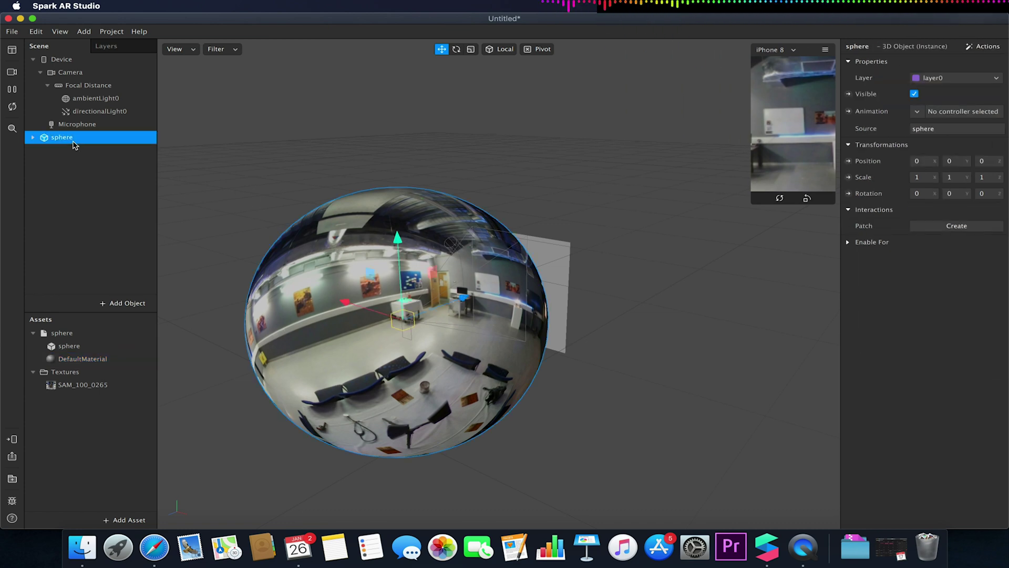
left_click(919, 179)
left_click(959, 176)
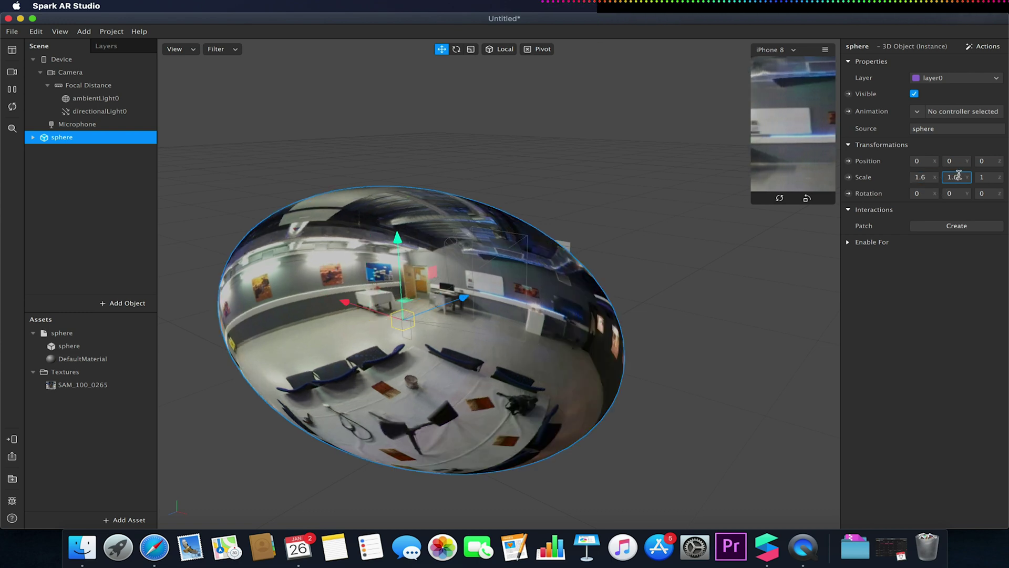
type(".6")
left_click(985, 177)
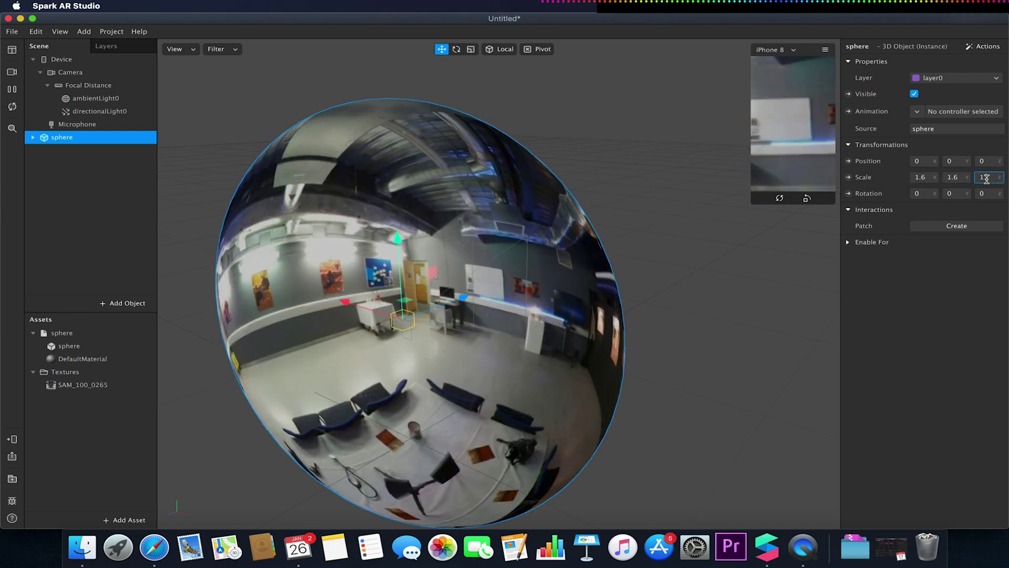
type(".6")
key("Return")
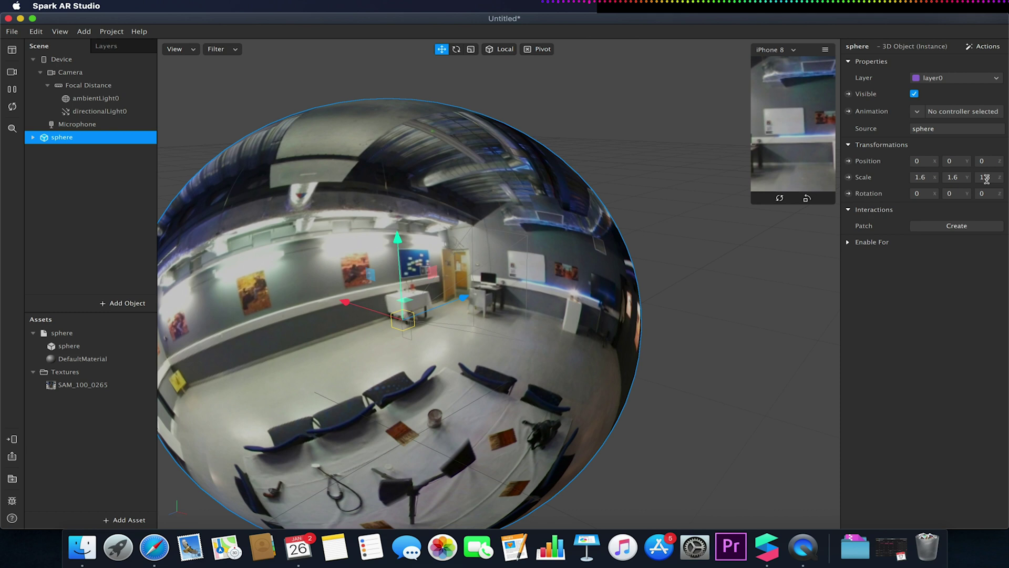
- Add a rectangle object to the scene inside a canvas and enlarge the phone preview
left_click(127, 304)
scroll(57, 235, "down", 5)
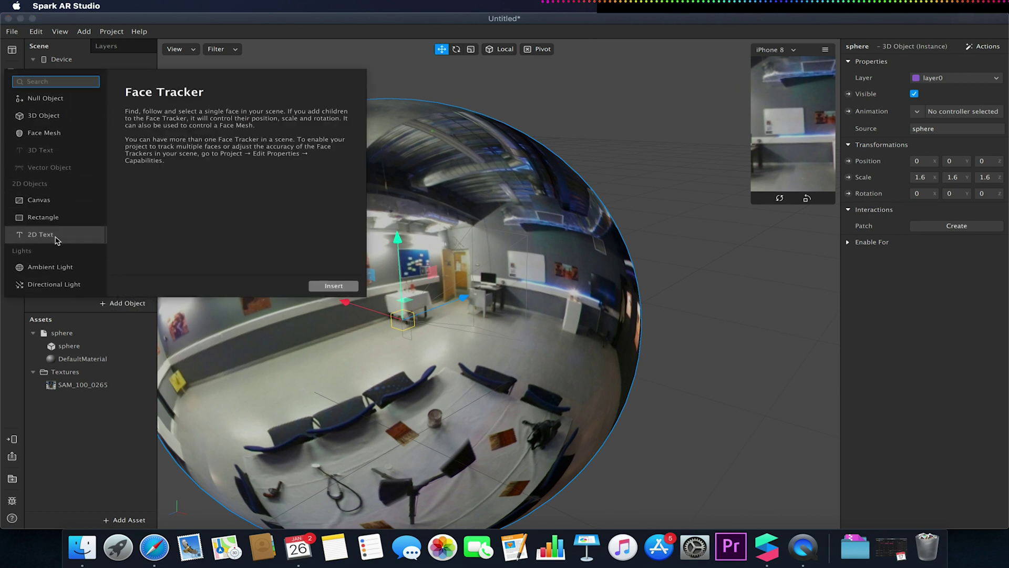
left_click(47, 213)
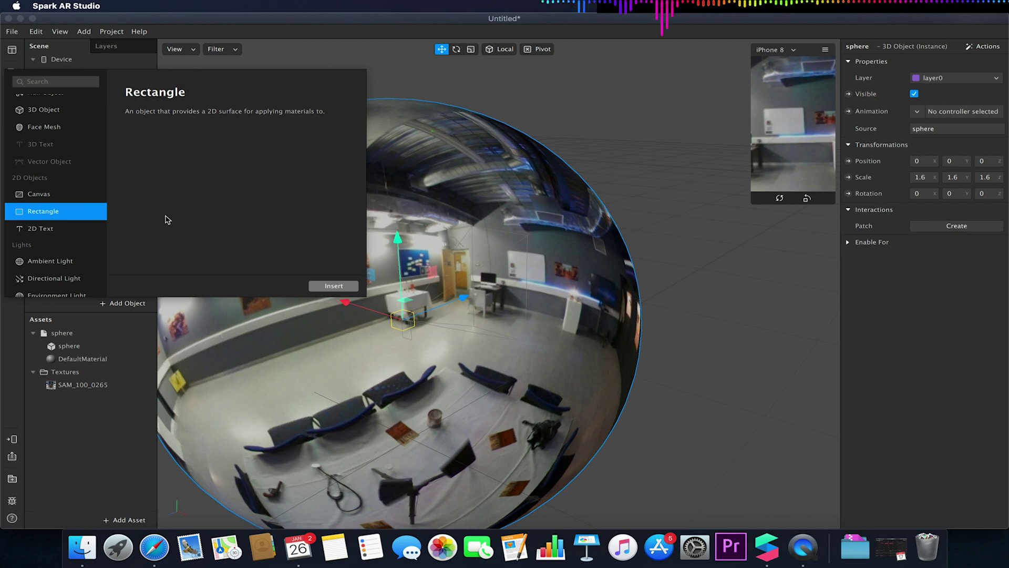
left_click(335, 286)
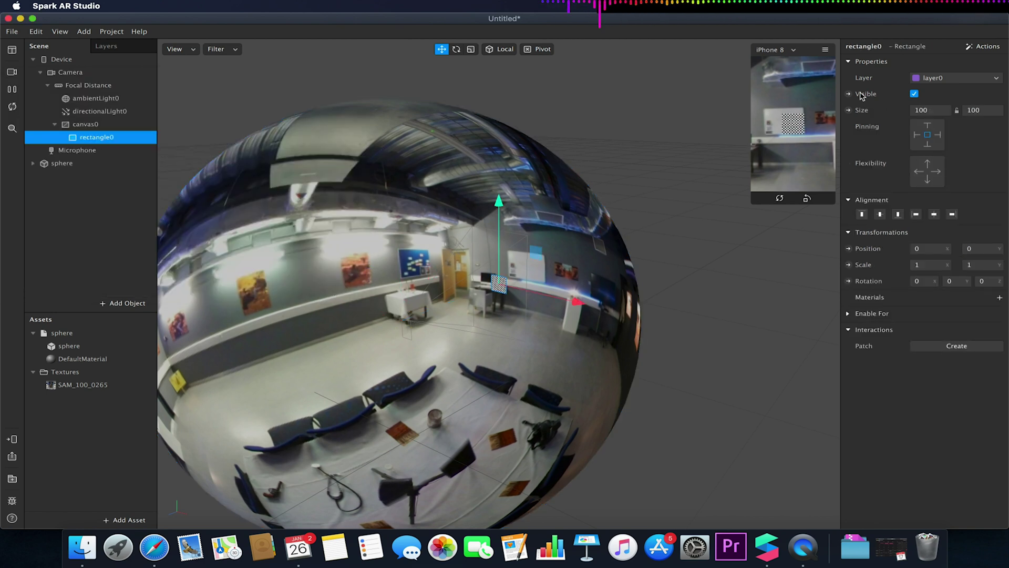
left_click_drag(753, 201, 667, 326)
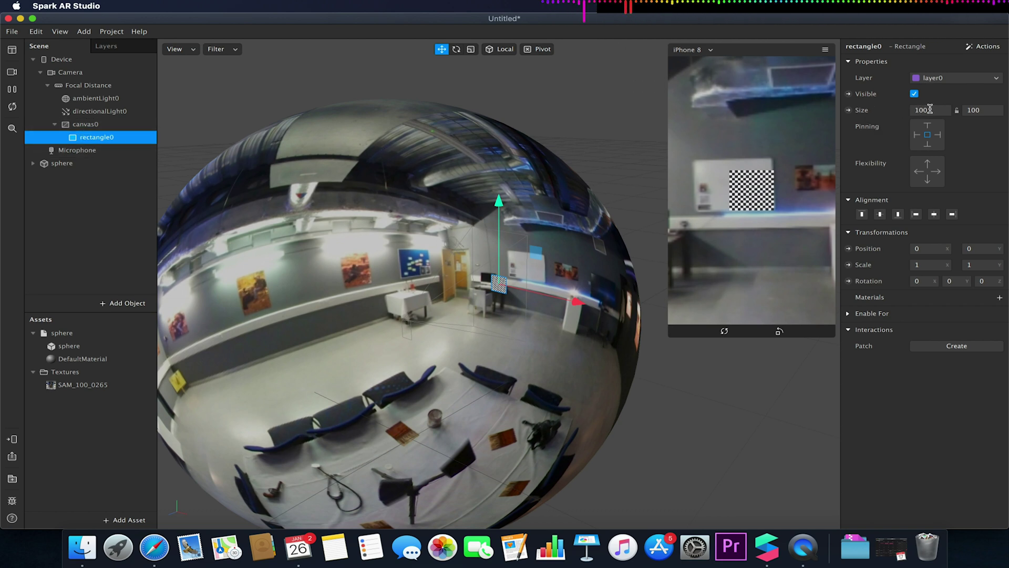
- Set rectangle0's width and height to Fill, giving 375 × 667
left_click(930, 109)
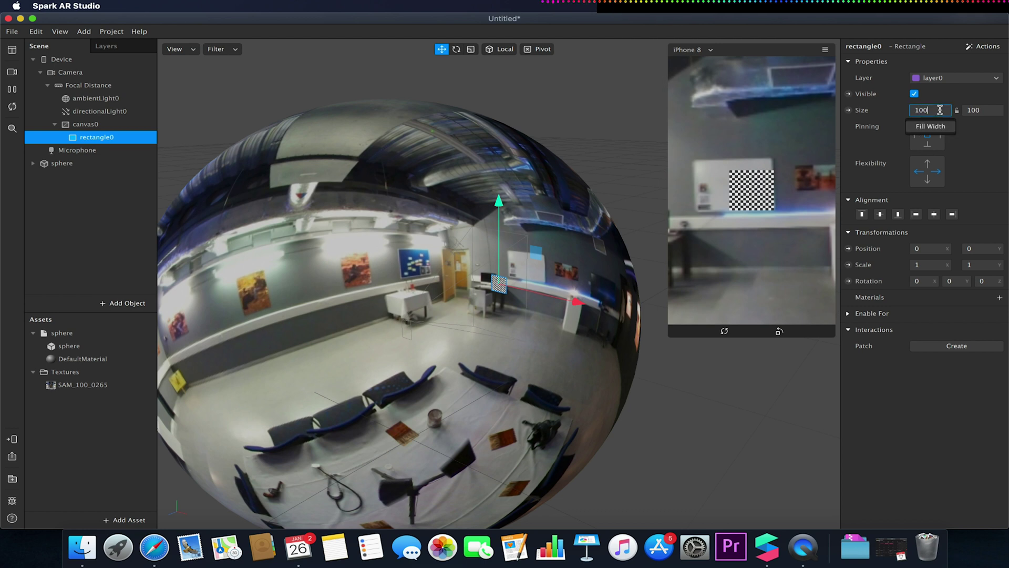
left_click(931, 127)
left_click(993, 110)
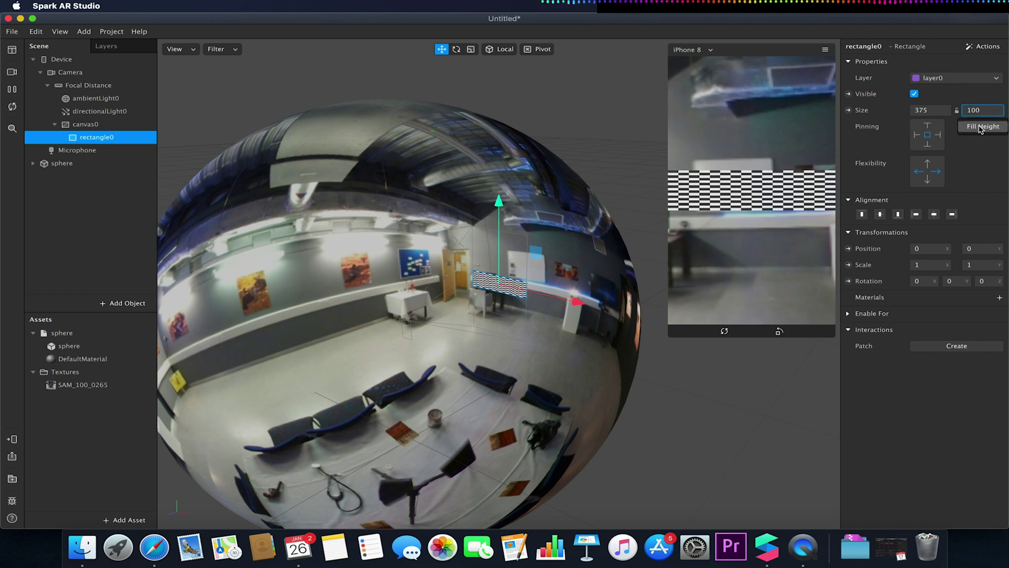
left_click(981, 128)
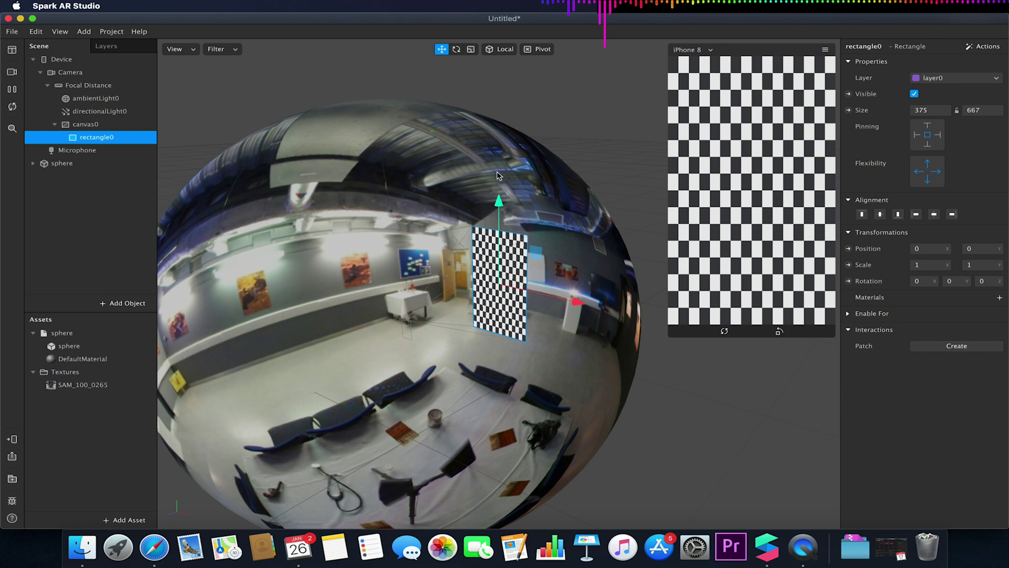
- Create a new material for the rectangle and add camera texture extraction and person segmentation
left_click(1000, 300)
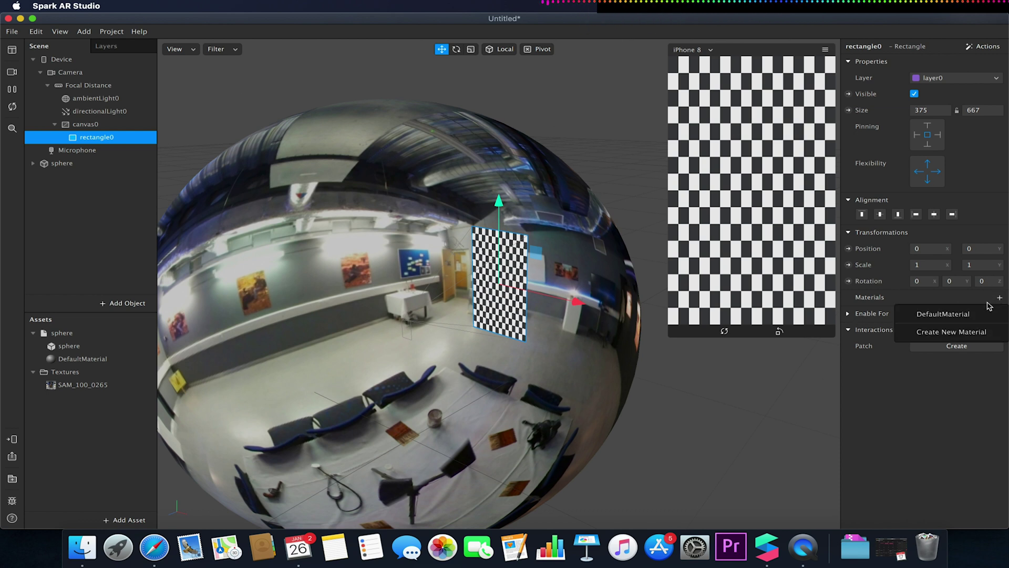
left_click(947, 331)
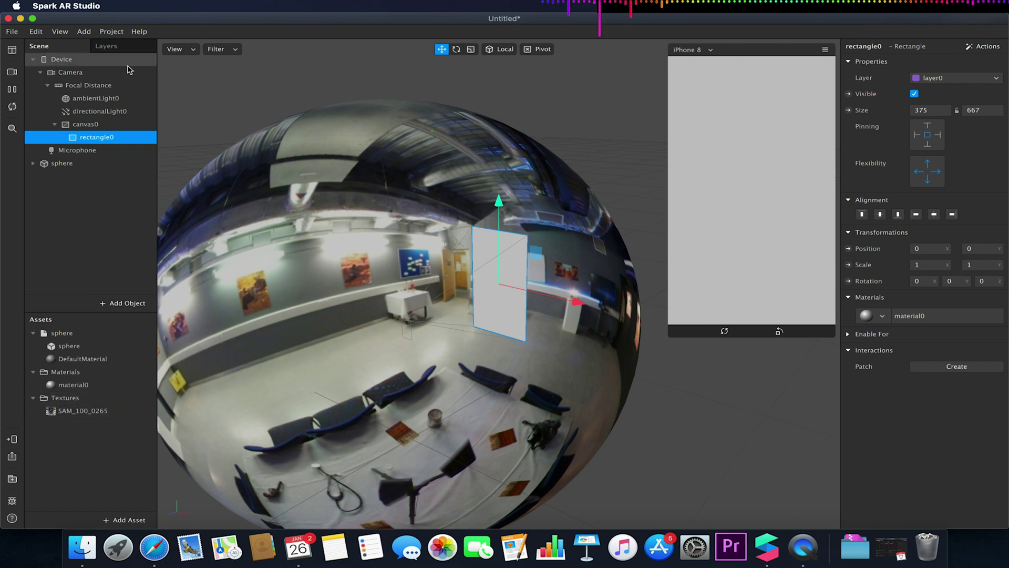
left_click(70, 75)
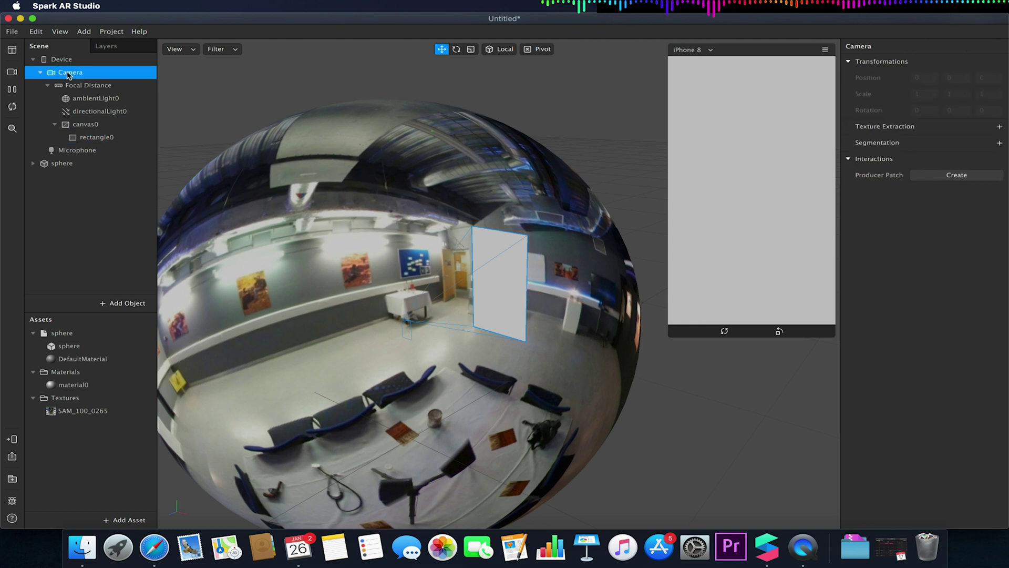
left_click(1000, 127)
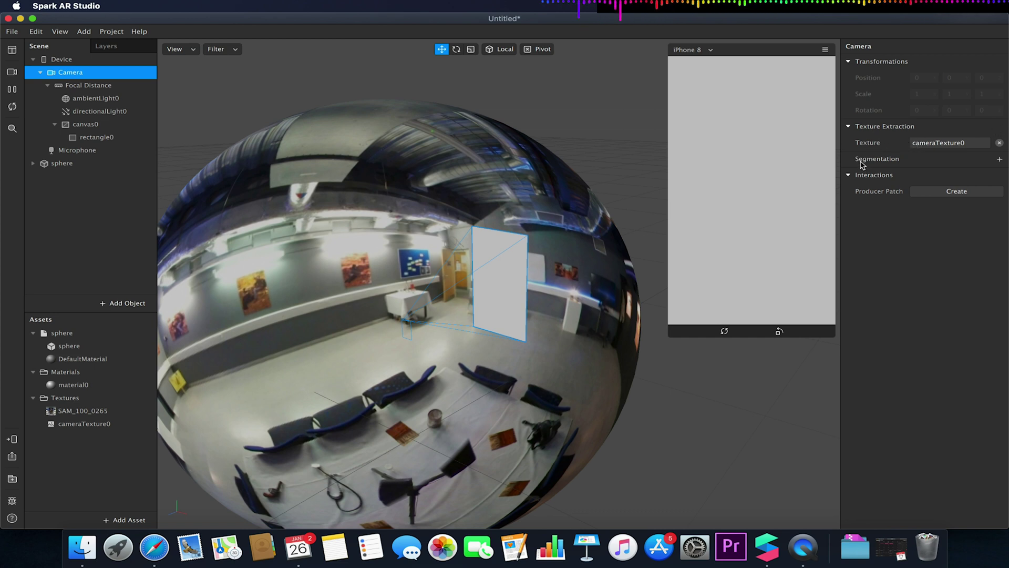
left_click(1000, 160)
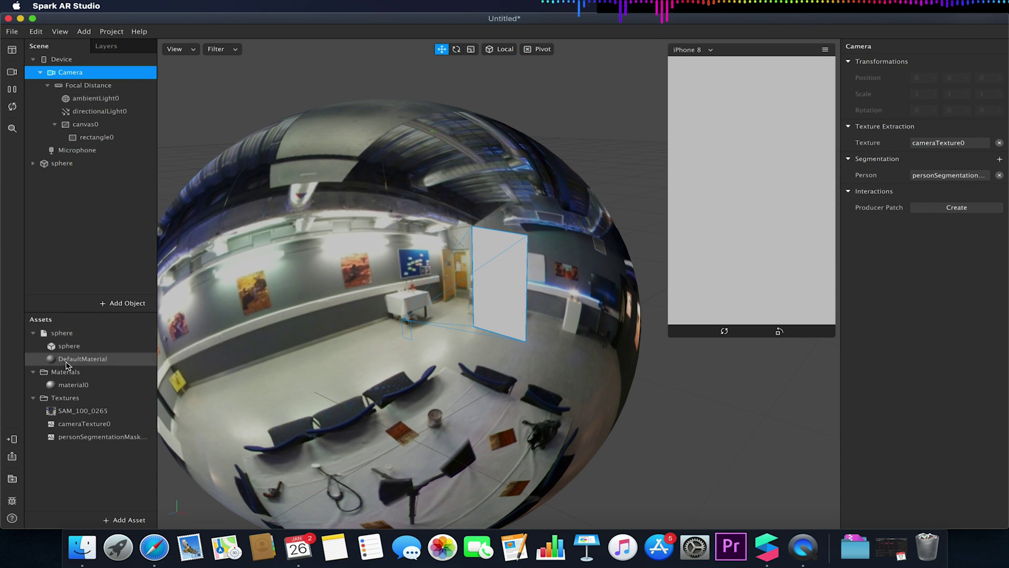
- Set material0 to the Flat shader with cameraTexture0 as its texture
left_click(64, 389)
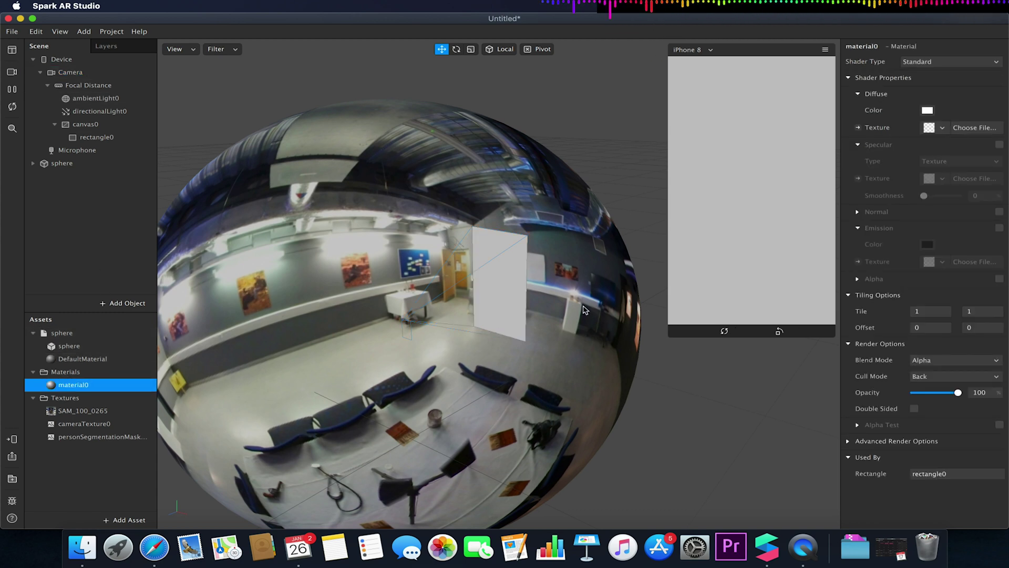
left_click(940, 66)
left_click(925, 76)
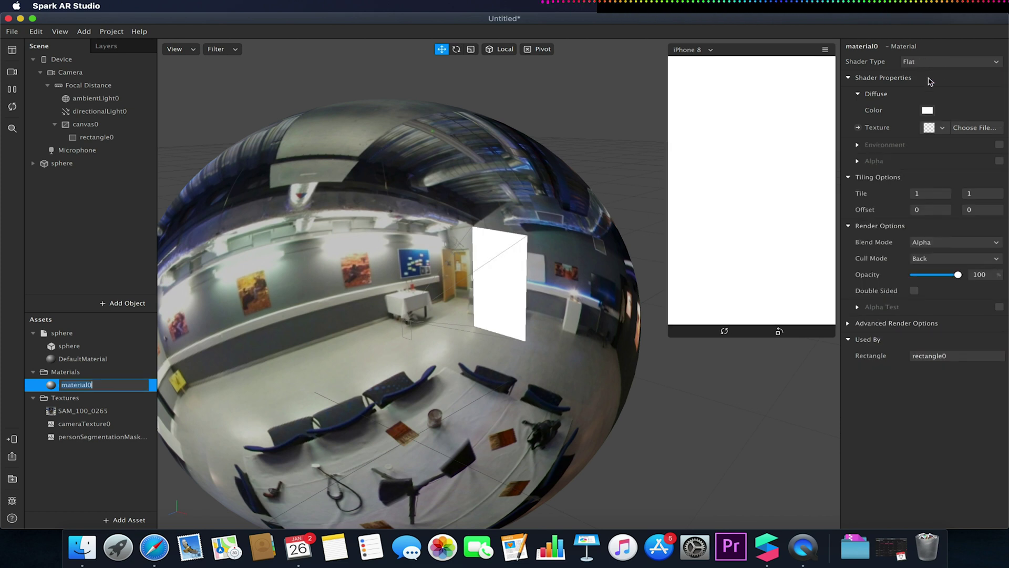
left_click(941, 128)
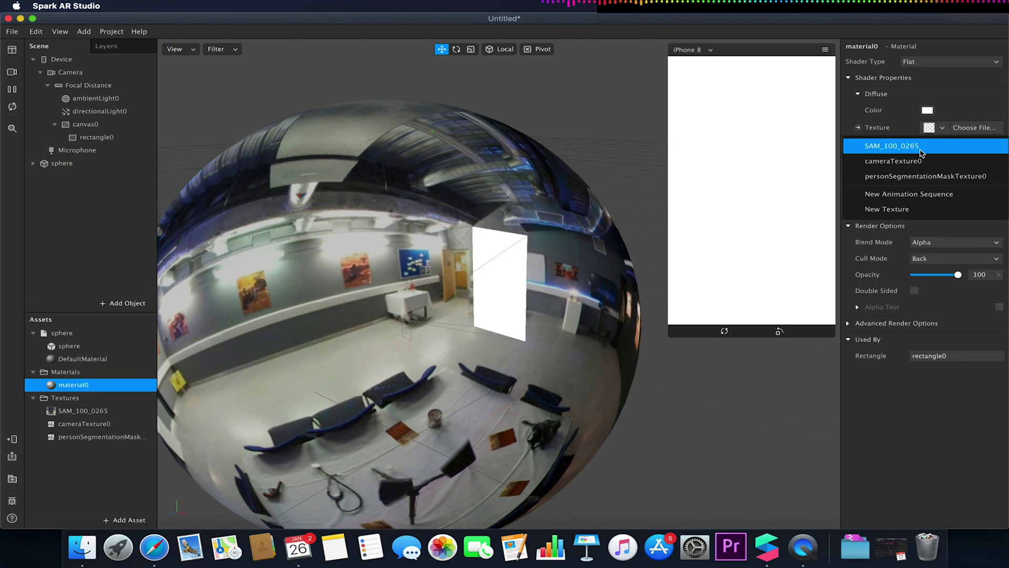
left_click(907, 161)
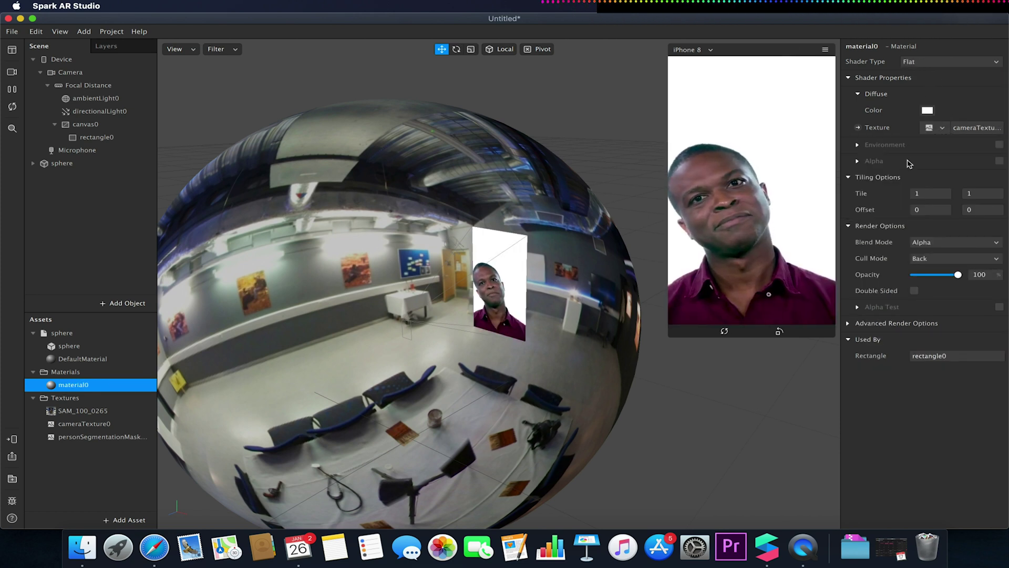
- Enable alpha on material0 using personSegmentationMaskTexture0, and turn on Alpha Test
left_click(857, 162)
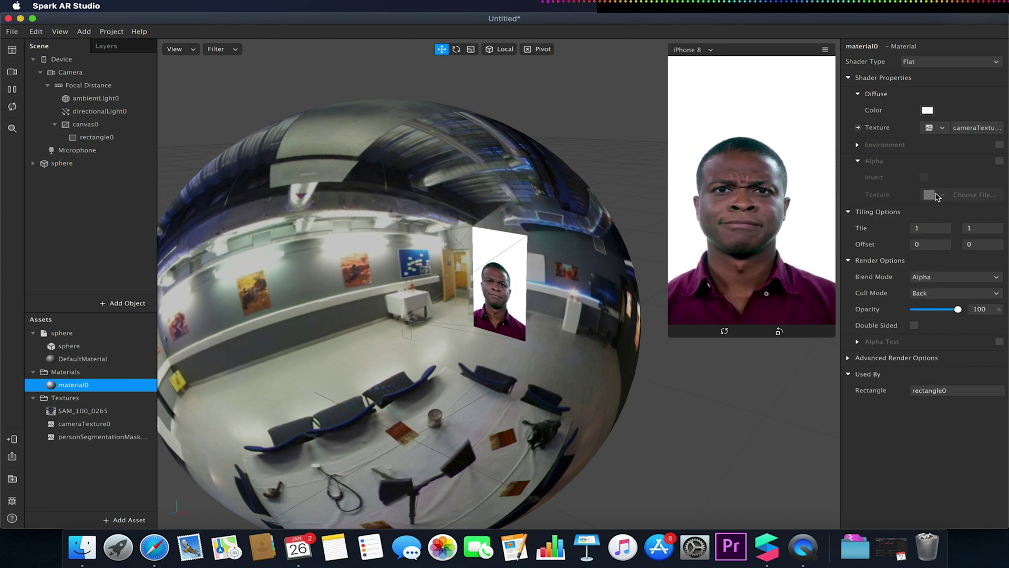
left_click(1000, 161)
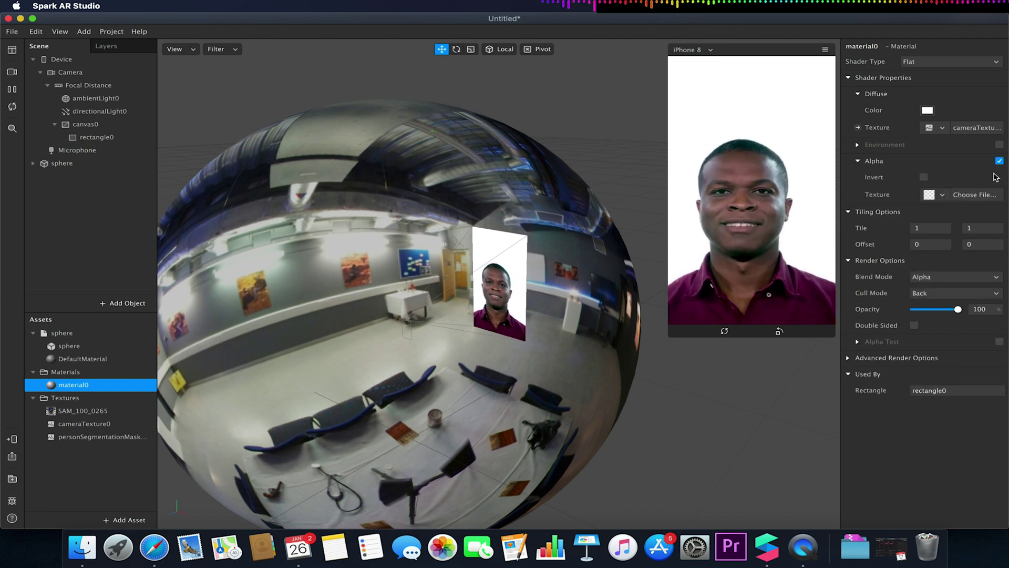
left_click(941, 195)
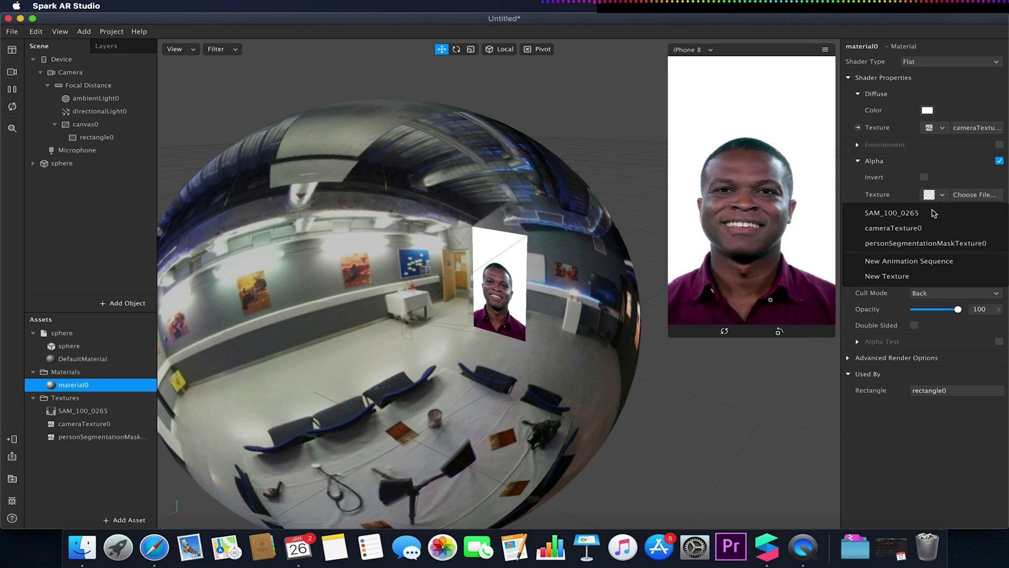
left_click(905, 245)
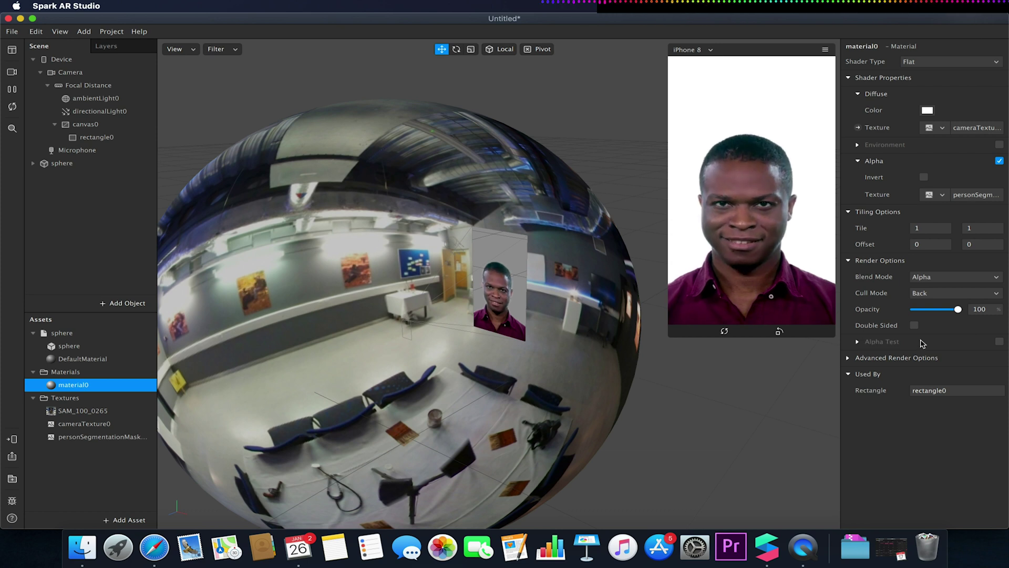
left_click(1001, 342)
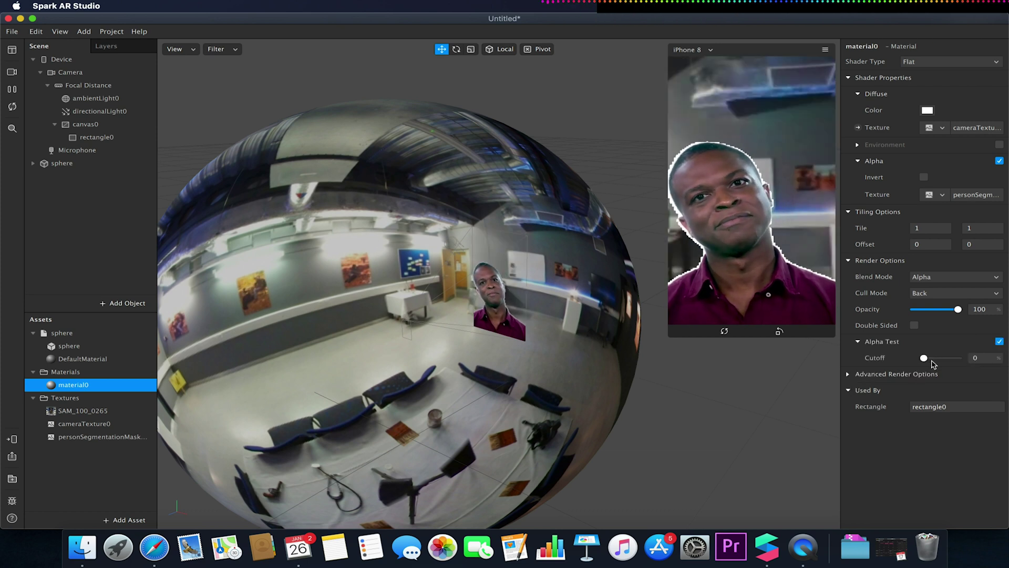
- Drag material0's Alpha Test Cutoff slider up to 36
left_click_drag(924, 358, 937, 358)
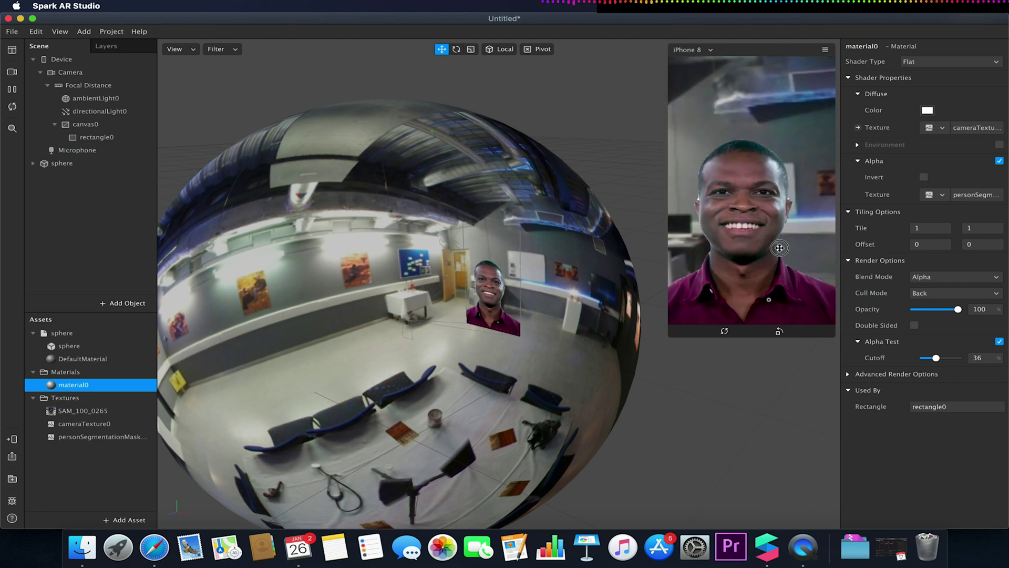
left_click_drag(780, 253, 752, 243)
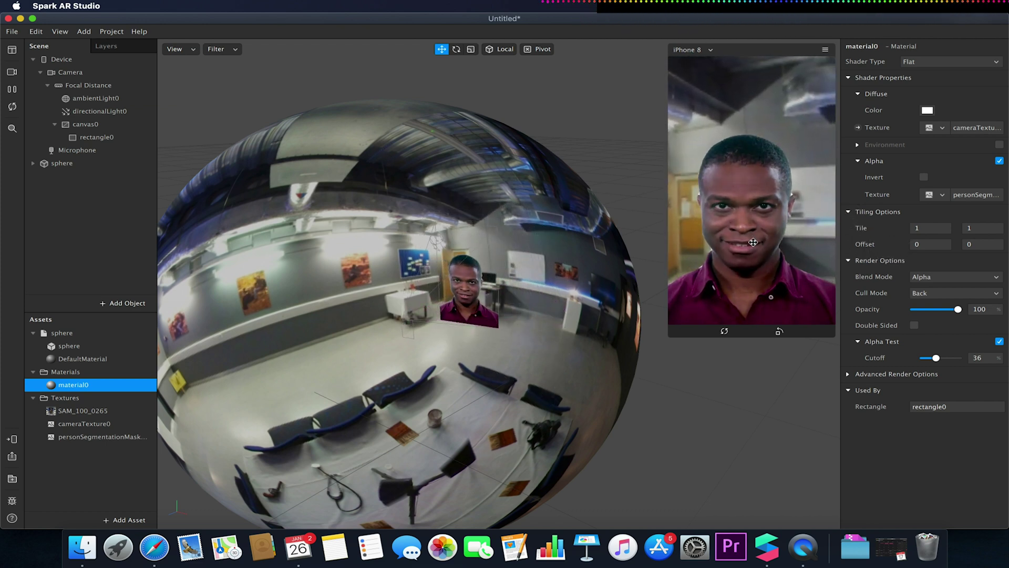